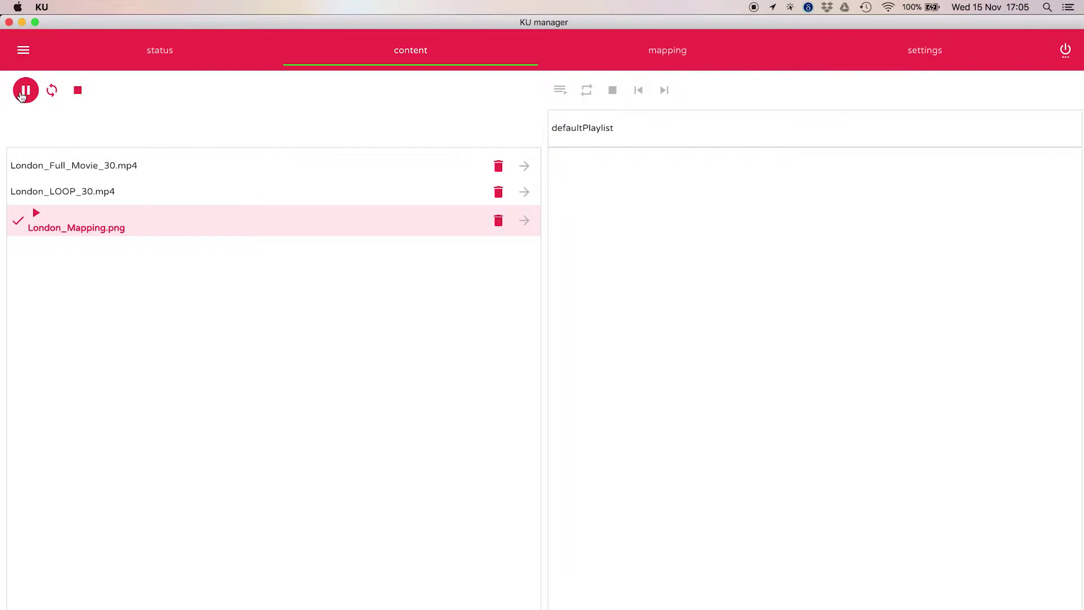
# Enable mapping and move the grid's upper-left corner vertex inward, to the right and down.
pyautogui.click(657, 55)
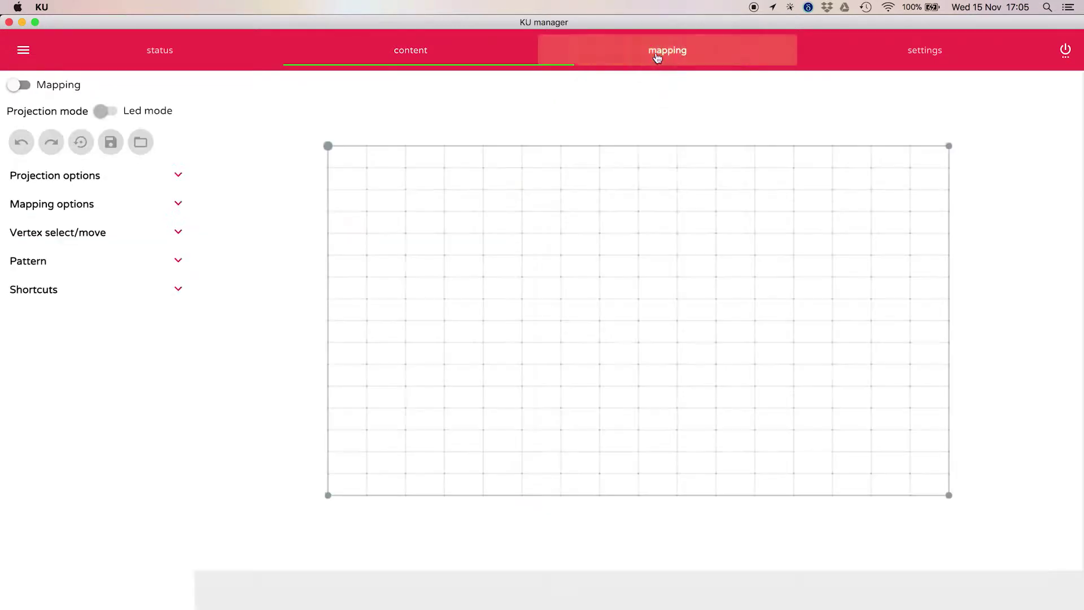
pyautogui.click(21, 86)
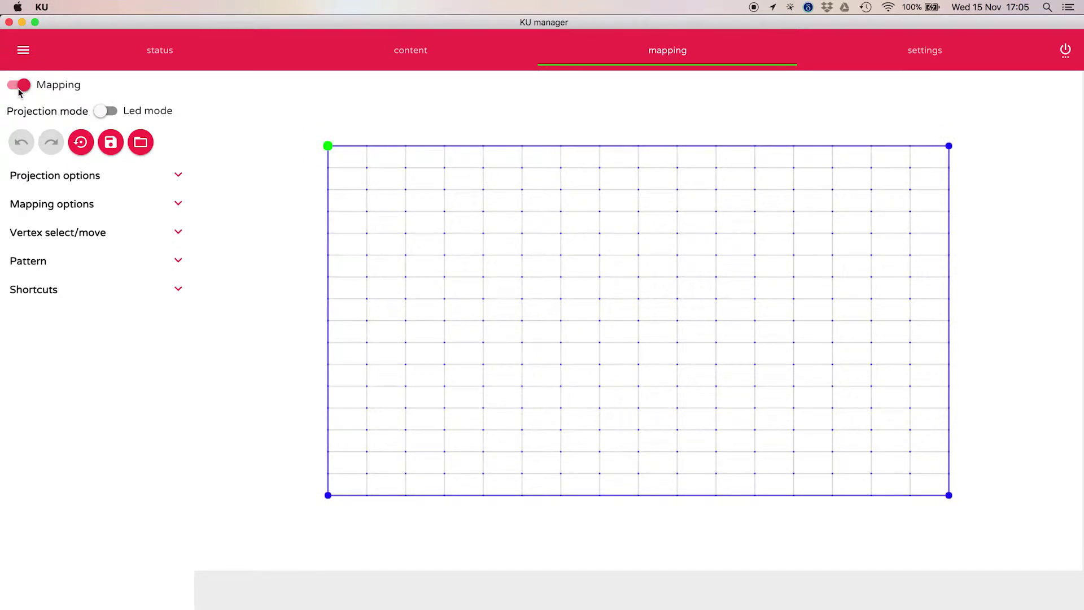
pyautogui.moveTo(329, 147); pyautogui.dragTo(427, 168)
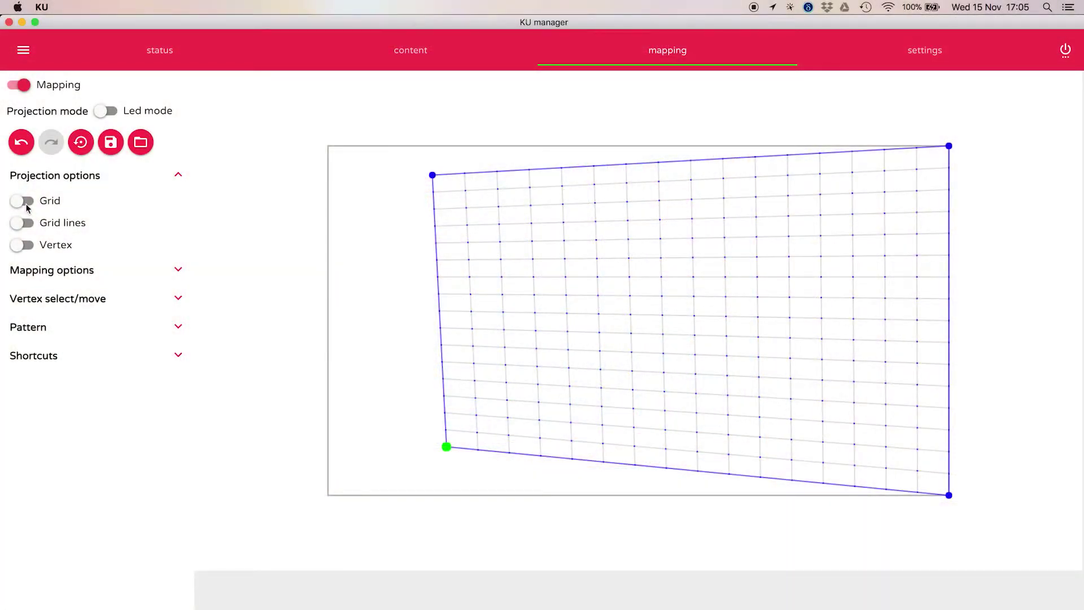
# Enable the Grid, Grid lines and Vertex projection options.
pyautogui.click(27, 204)
pyautogui.click(23, 224)
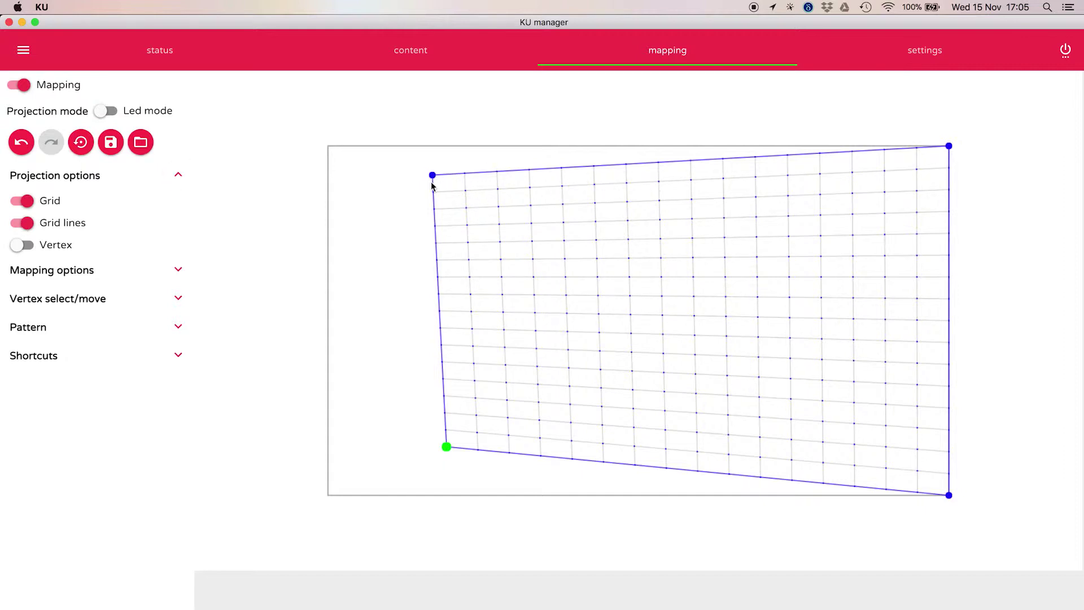
pyautogui.click(23, 244)
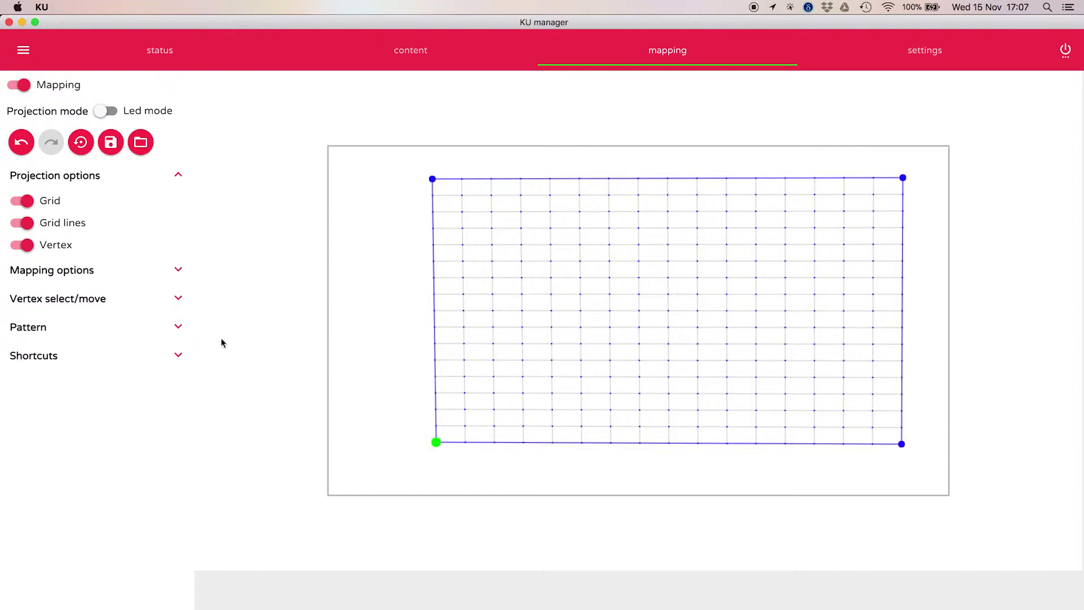
# Show the vertex shortcuts and cycle the selection through the grid's four corners, returning to the lower-left vertex.
pyautogui.click(176, 356)
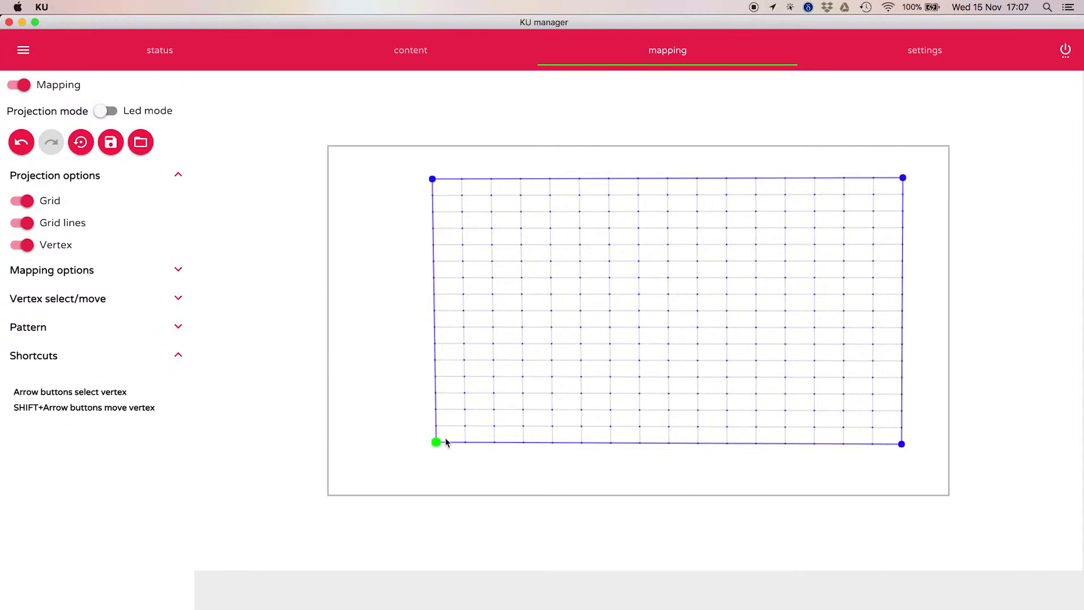
pyautogui.press('Up')
pyautogui.press('Right')
pyautogui.press('Down')
pyautogui.press('Left')
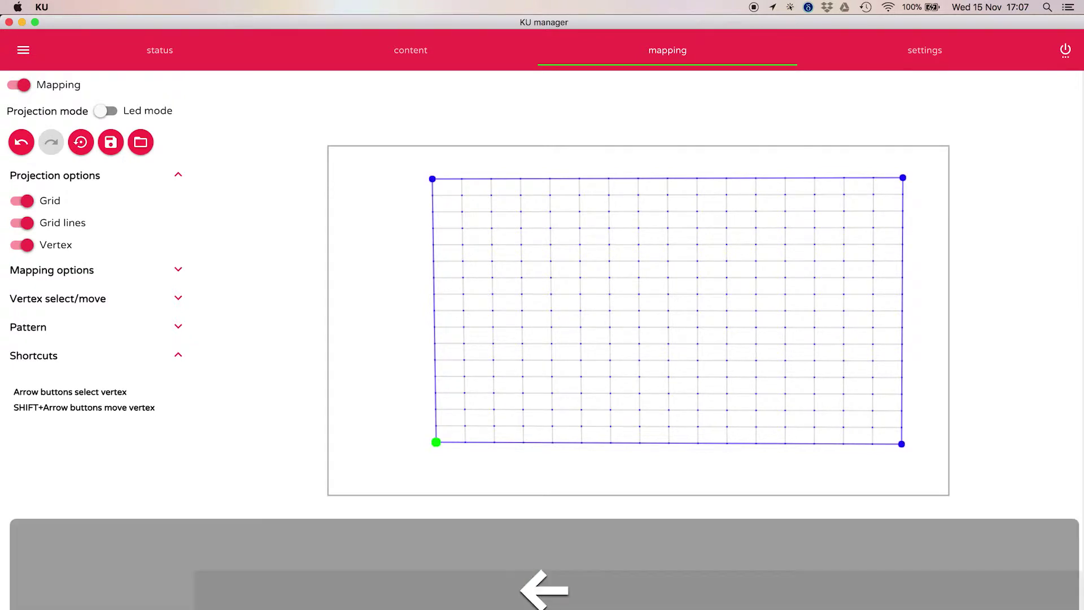
# Nudge the grid's lower-left corner vertex slightly left and the upper-left corner vertex slightly right and up.
pyautogui.press('shift')
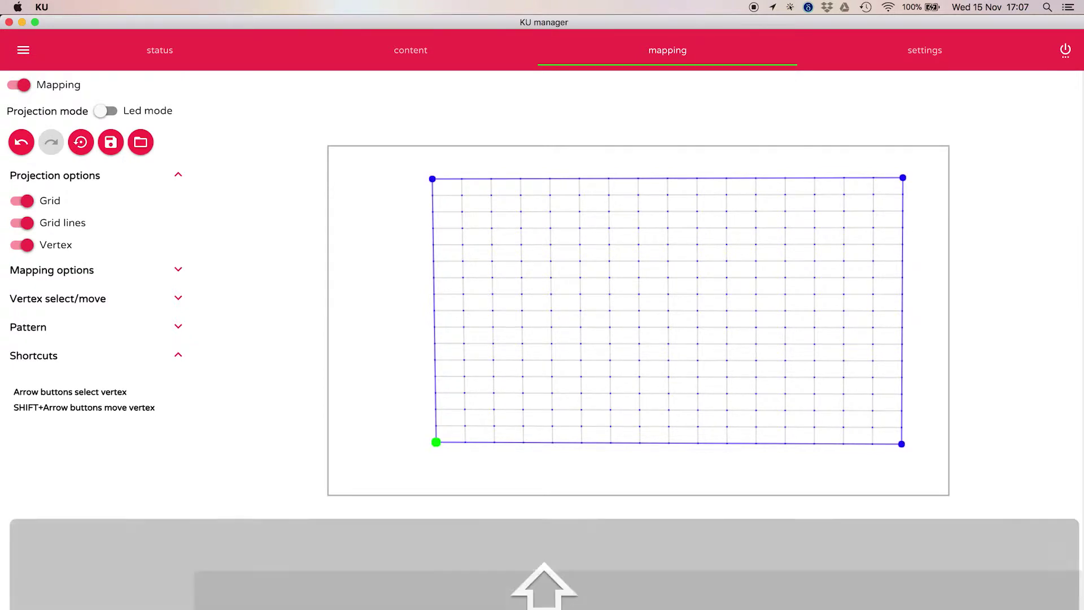
pyautogui.hotkey('shift', 'Left')
pyautogui.hotkey('shift', 'Left')
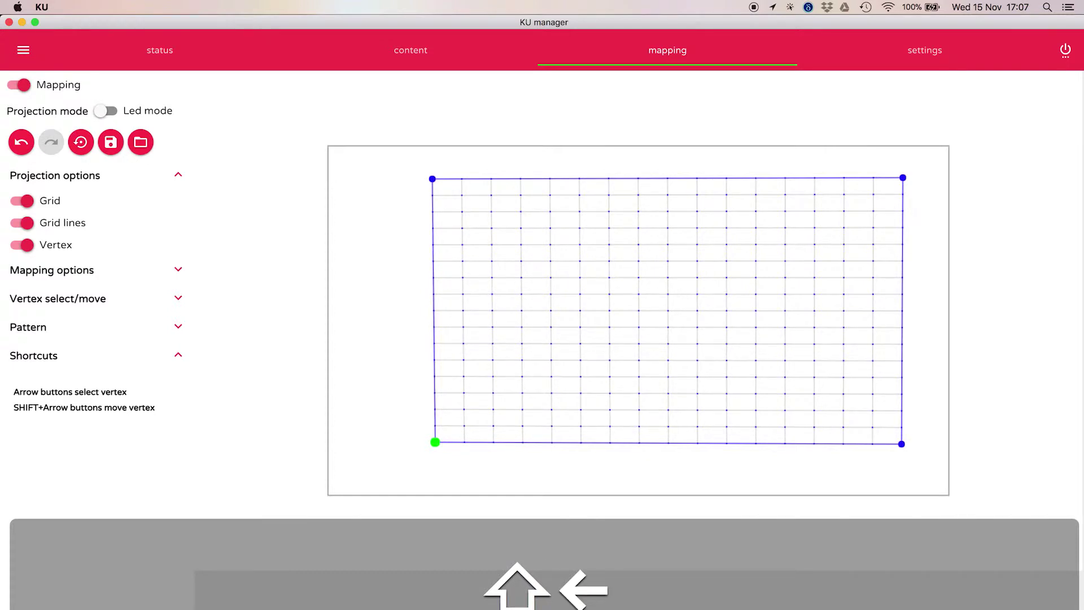
pyautogui.press('Up')
pyautogui.hotkey('shift', 'Right')
pyautogui.hotkey('shift', 'Right')
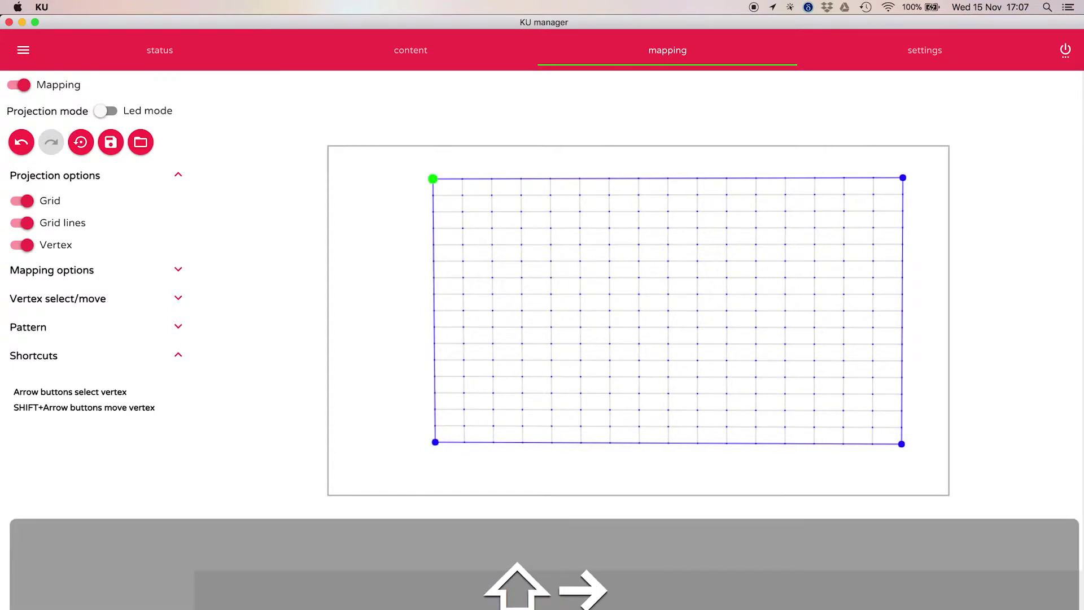
pyautogui.hotkey('shift', 'Up')
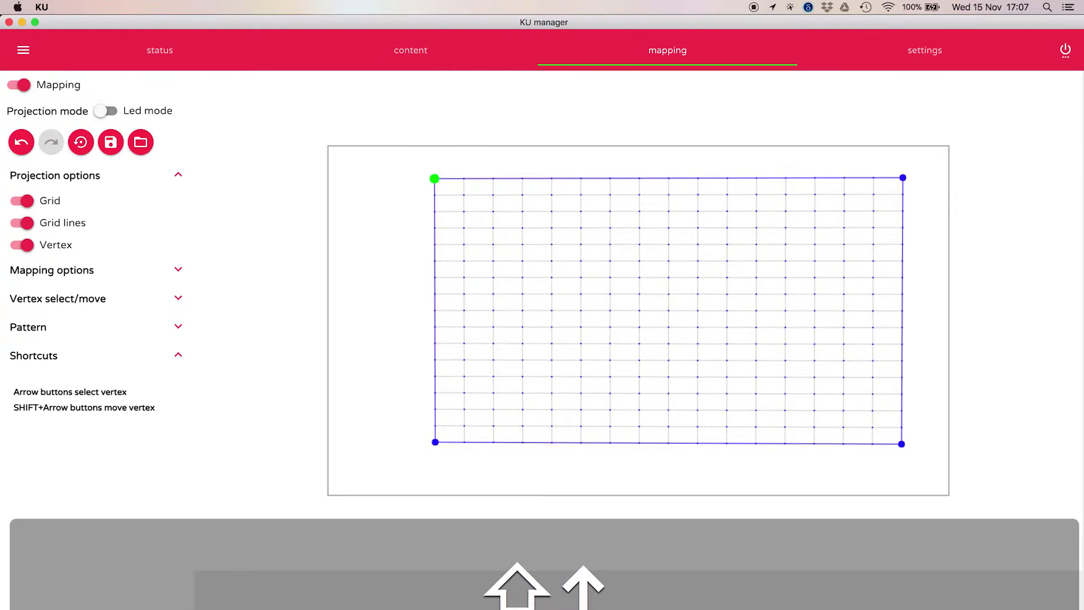
# Nudge the grid's upper-right corner vertex slightly right and down.
pyautogui.press('Right')
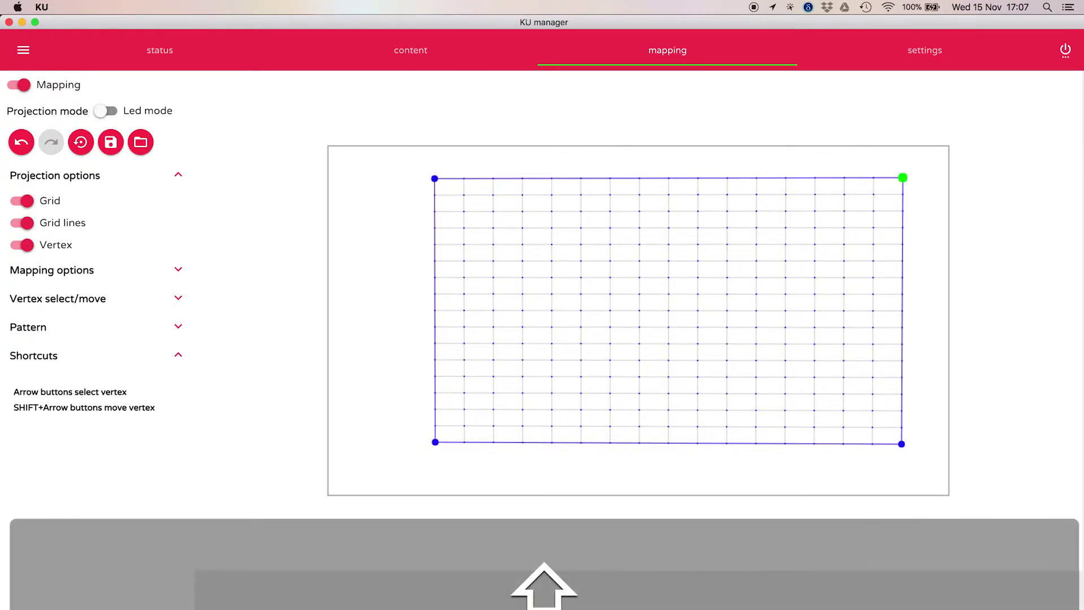
pyautogui.hotkey('shift', 'Right')
pyautogui.hotkey('shift', 'Right')
pyautogui.hotkey('shift', 'Right')
pyautogui.hotkey('shift', 'Right')
pyautogui.hotkey('shift', 'Down')
pyautogui.hotkey('shift', 'Down')
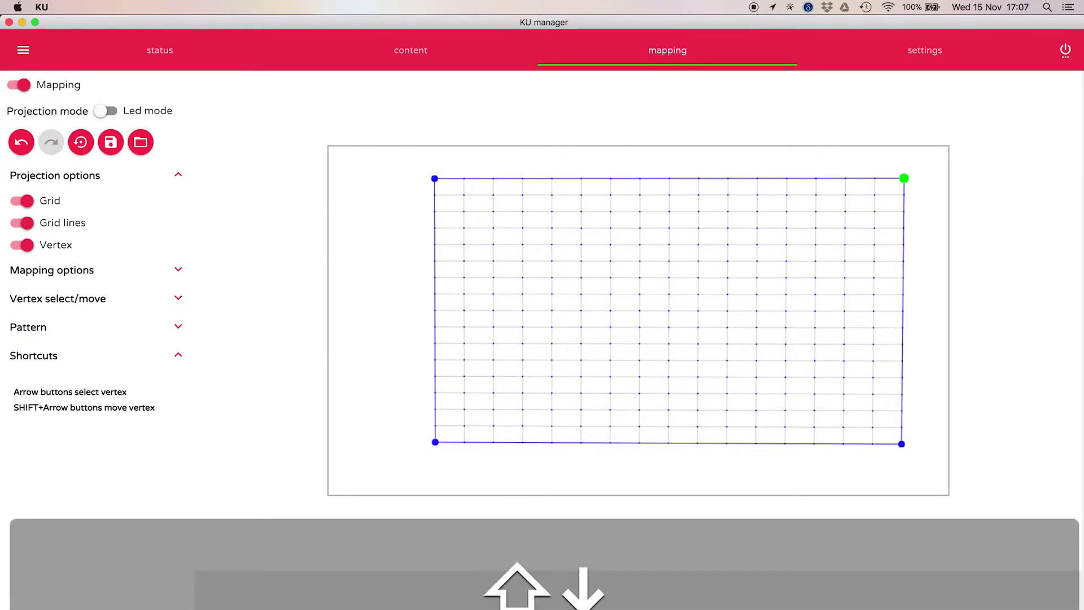
# Nudge the grid's lower-right corner vertex slightly right and up.
pyautogui.press('Down')
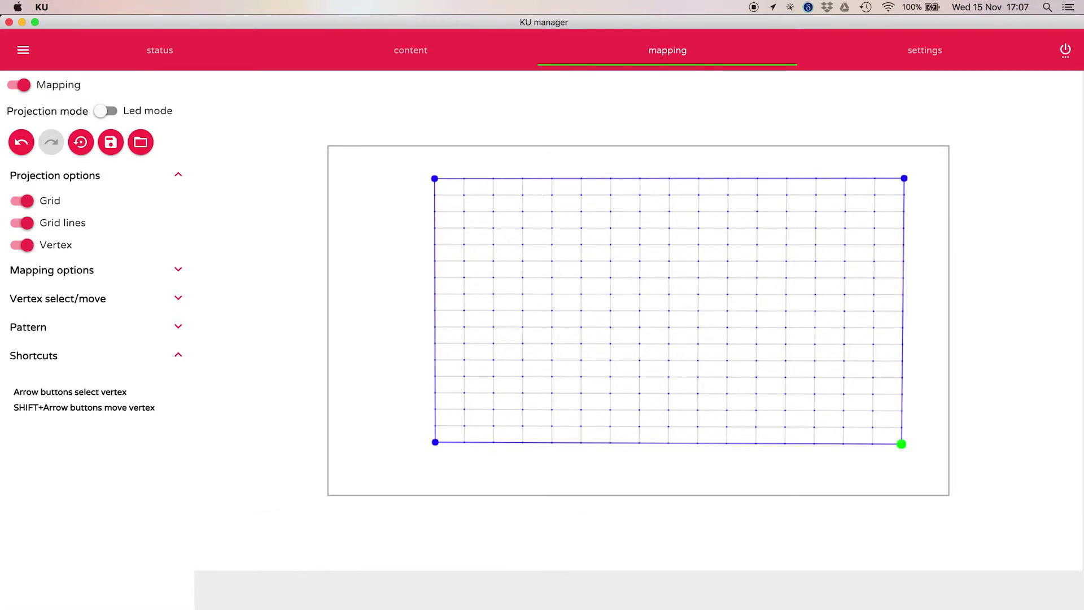
pyautogui.hotkey('shift', 'Right')
pyautogui.hotkey('shift', 'Up')
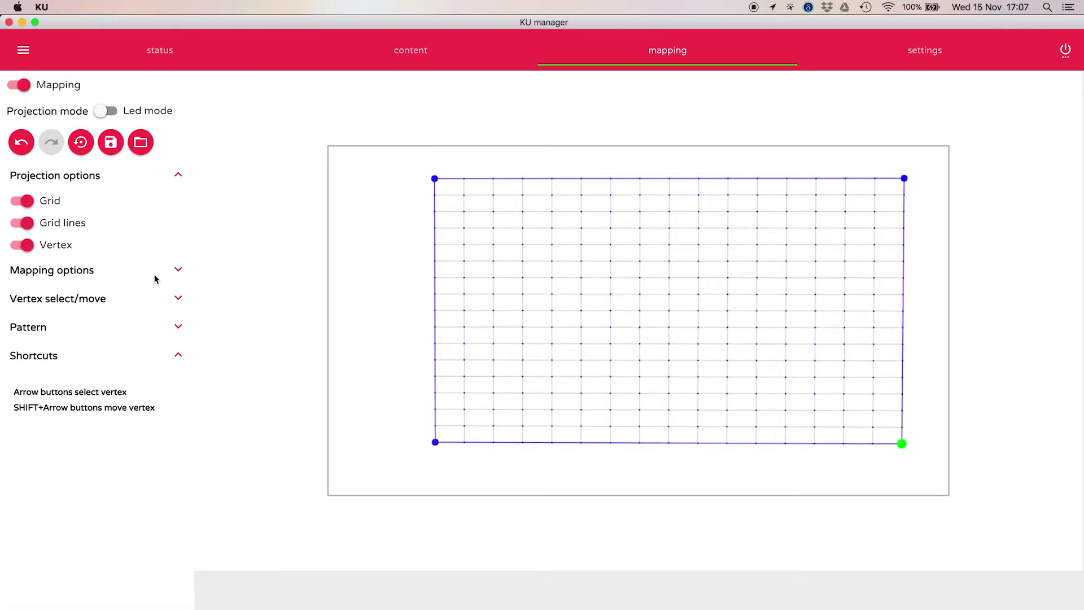
# Increase the mapping grid's control points through 3X3 and 5X5 to 9X9.
pyautogui.click(179, 270)
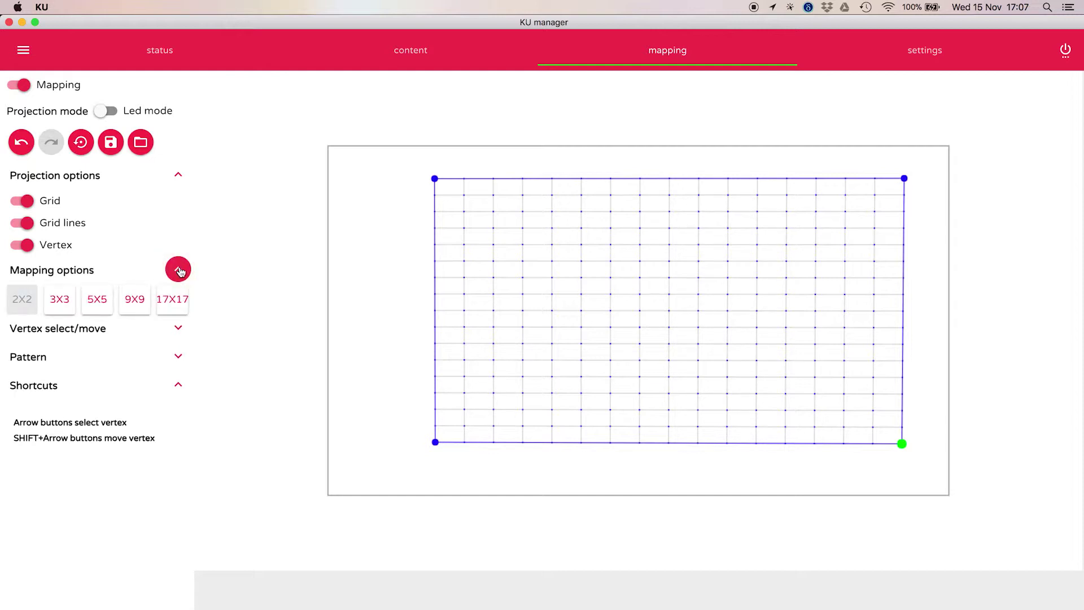
pyautogui.click(64, 304)
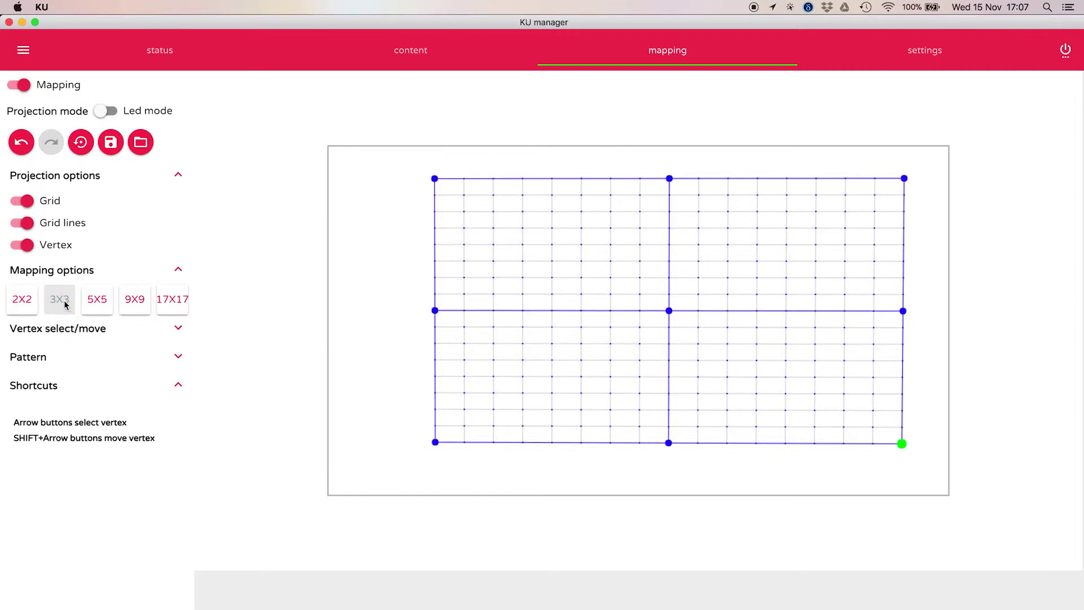
pyautogui.click(97, 305)
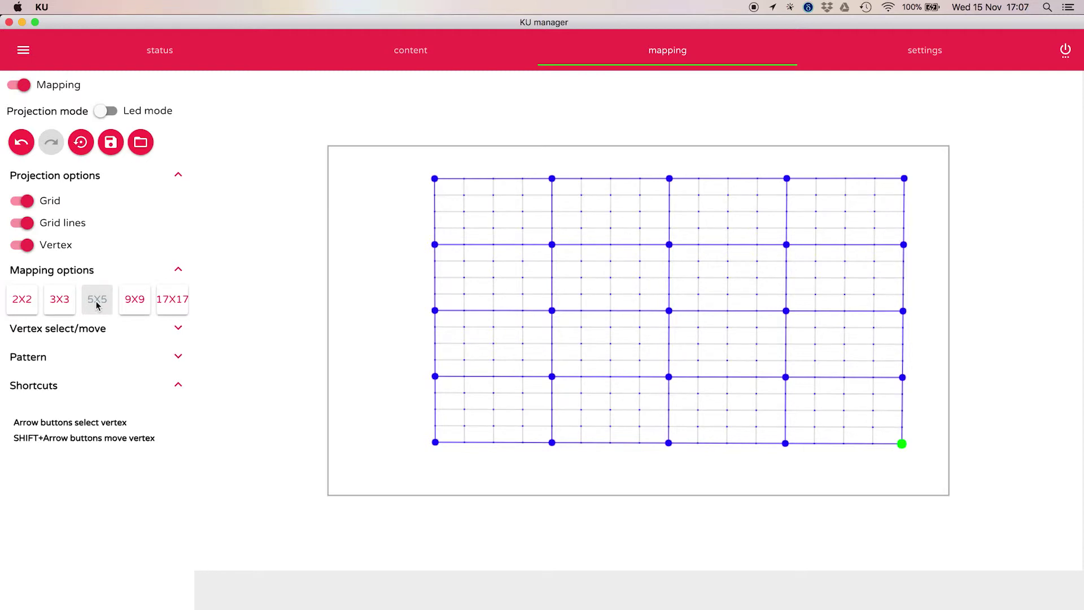
pyautogui.click(135, 303)
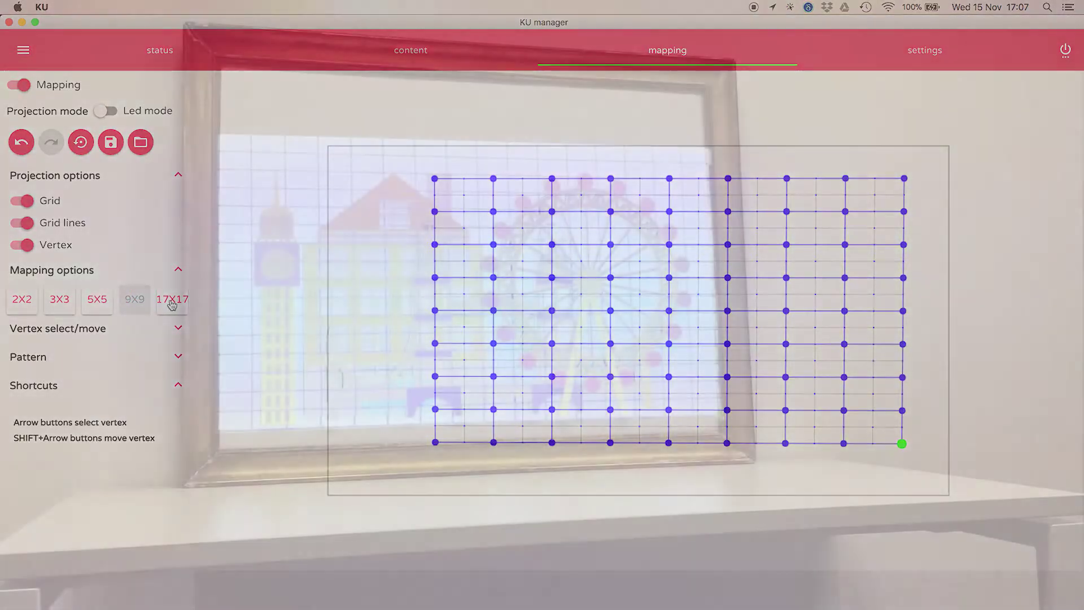